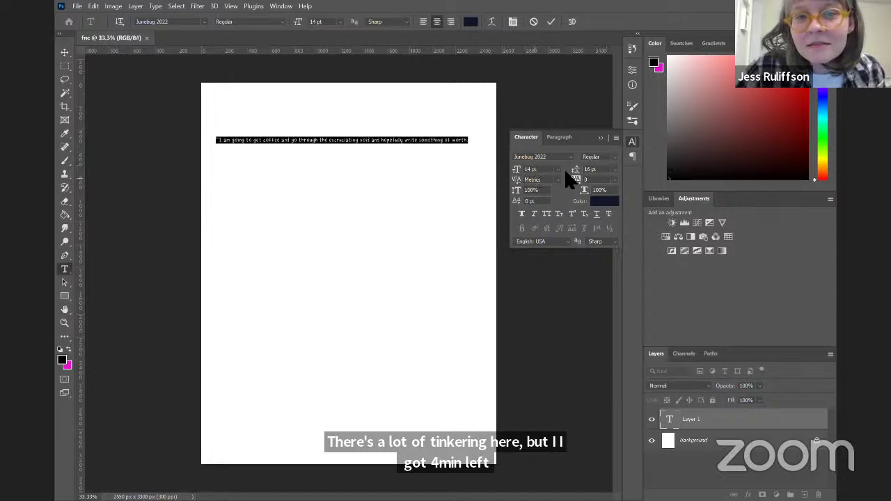
# - Set the selected quote's font size to 20 pt and its leading to 22 pt
pyautogui.doubleClick(526, 171)
pyautogui.write('20')
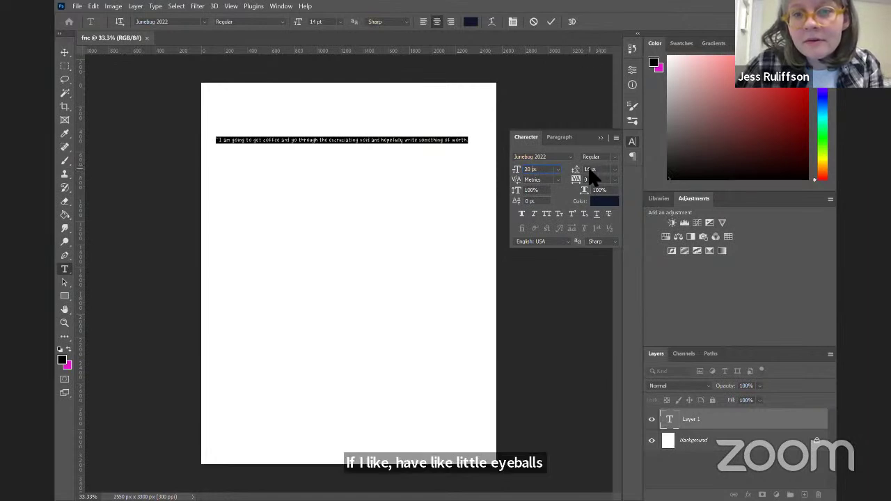
pyautogui.click(590, 172)
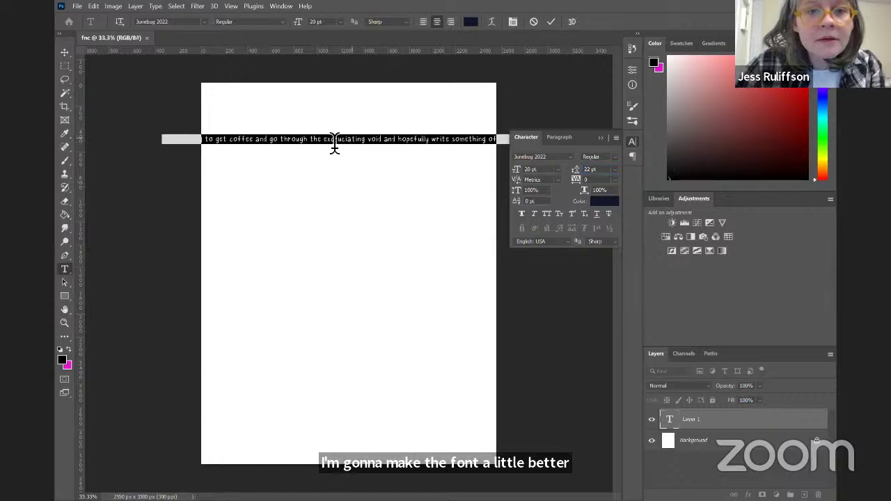
# - Split the single-line quote into four centred lines, breaking after "coffee", "through" and "void and"
pyautogui.click(313, 142)
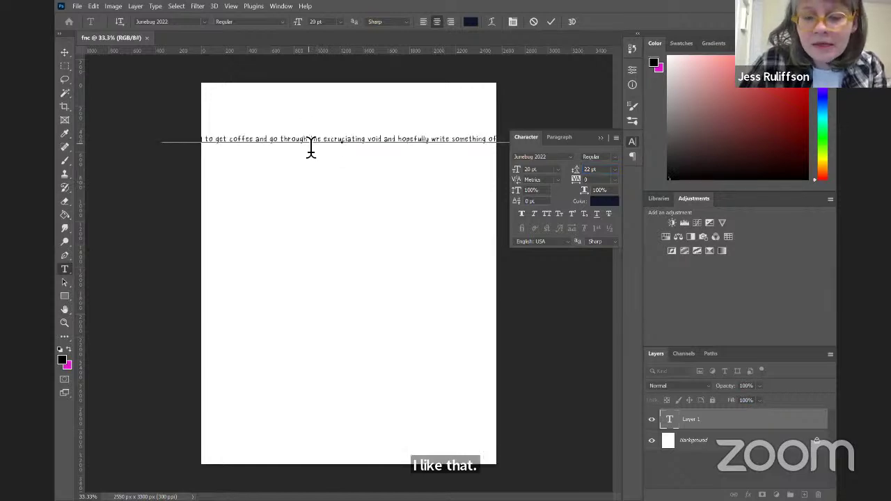
pyautogui.press('Return')
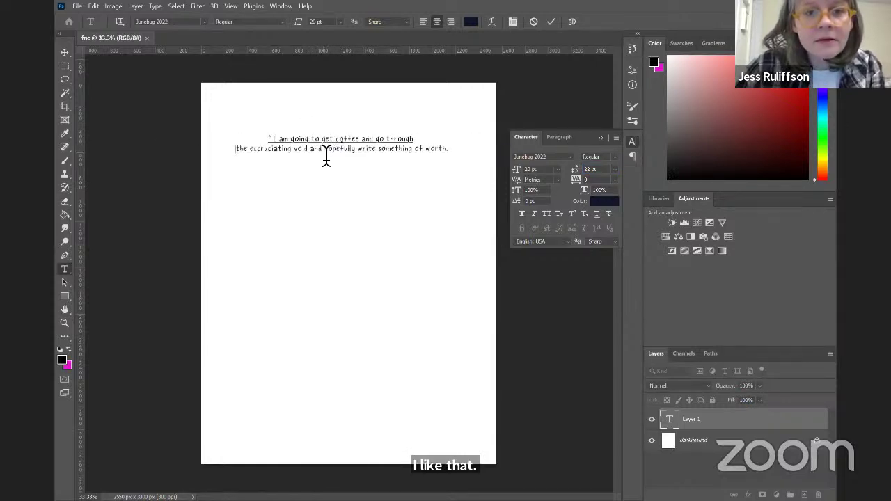
pyautogui.click(324, 149)
pyautogui.press('Return')
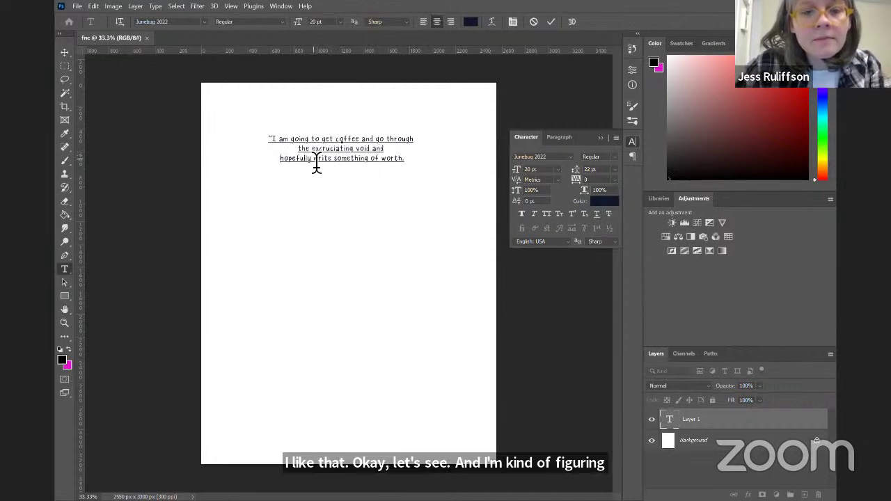
pyautogui.click(362, 140)
pyautogui.press('Return')
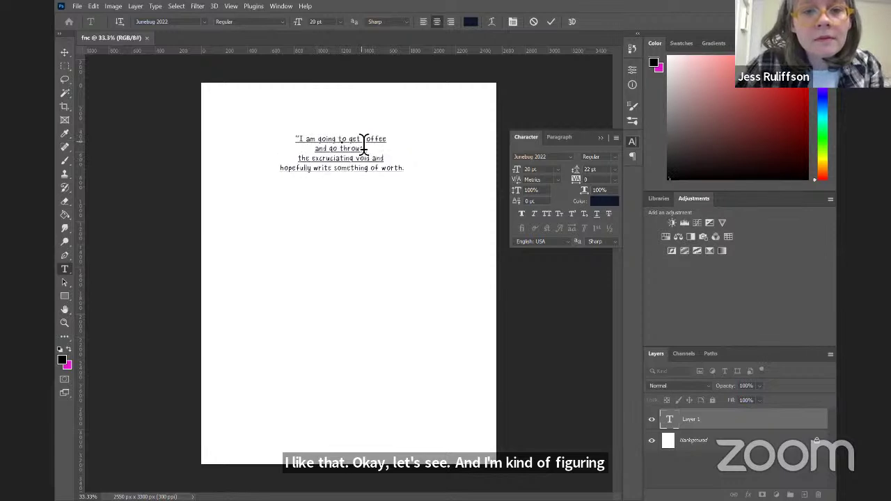
# - Rebreak the quote so its second line ends with "through the" and its third reads "excruciating void and hopefully"
pyautogui.click(300, 164)
pyautogui.press('BackSpace')
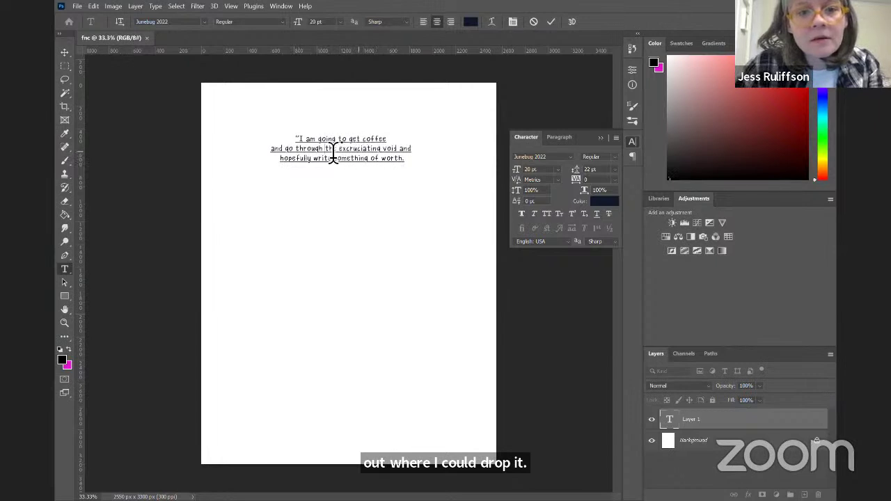
pyautogui.click(339, 148)
pyautogui.press('Return')
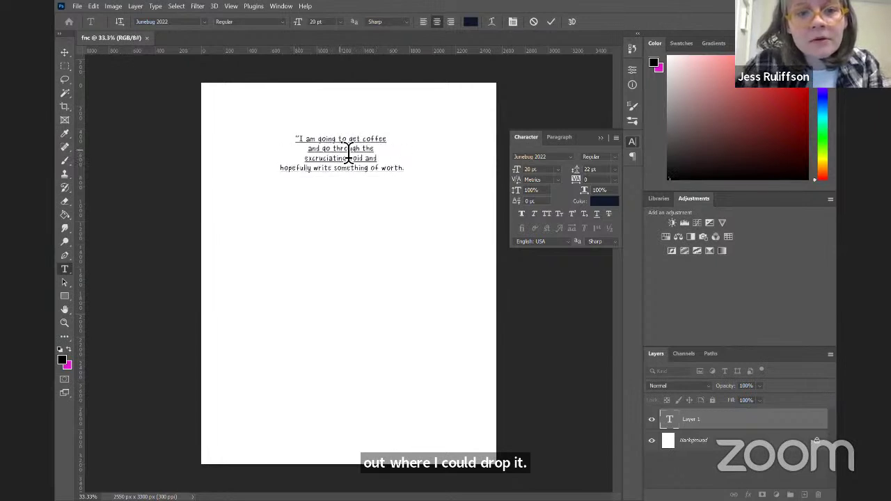
pyautogui.click(315, 169)
pyautogui.press('Return')
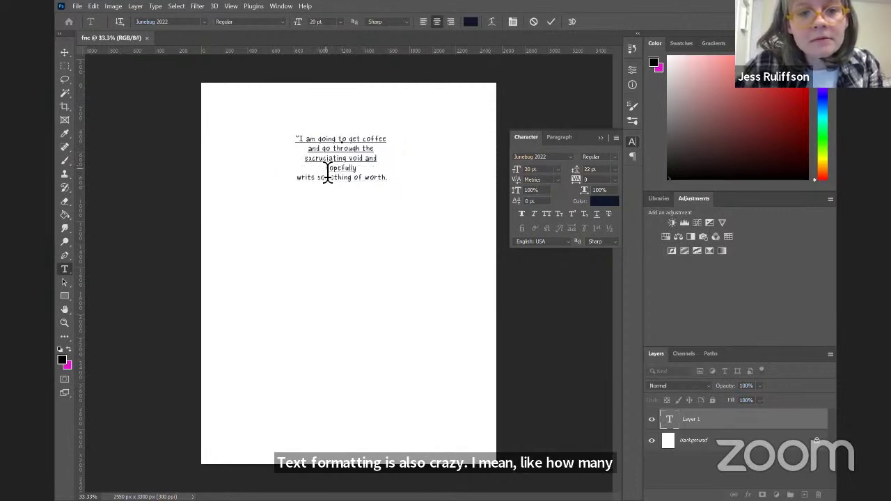
pyautogui.click(327, 173)
pyautogui.press('BackSpace')
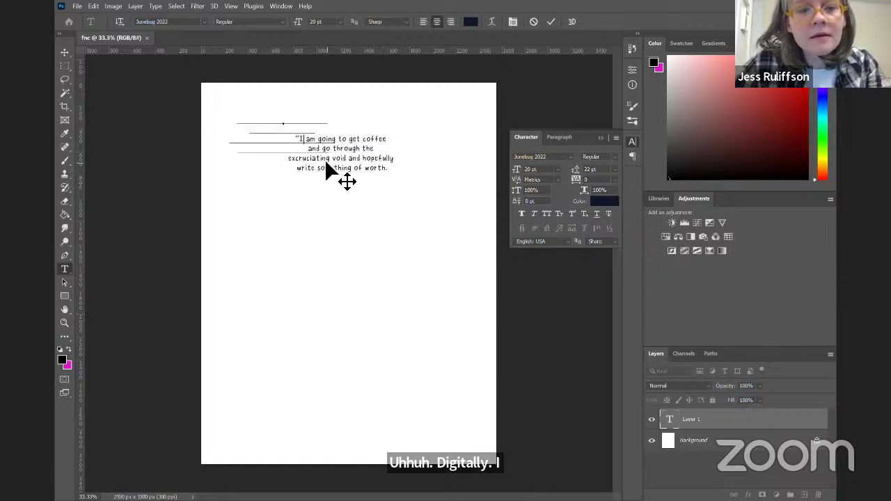
# - Move the quote to the page's upper-left area, remove its opening quotation mark and commit the text
pyautogui.moveTo(326, 162); pyautogui.dragTo(326, 160)
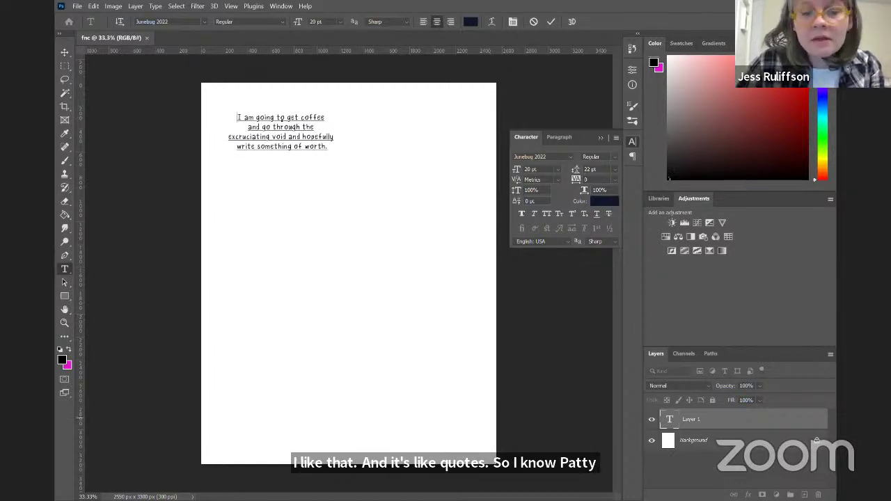
pyautogui.click(758, 431)
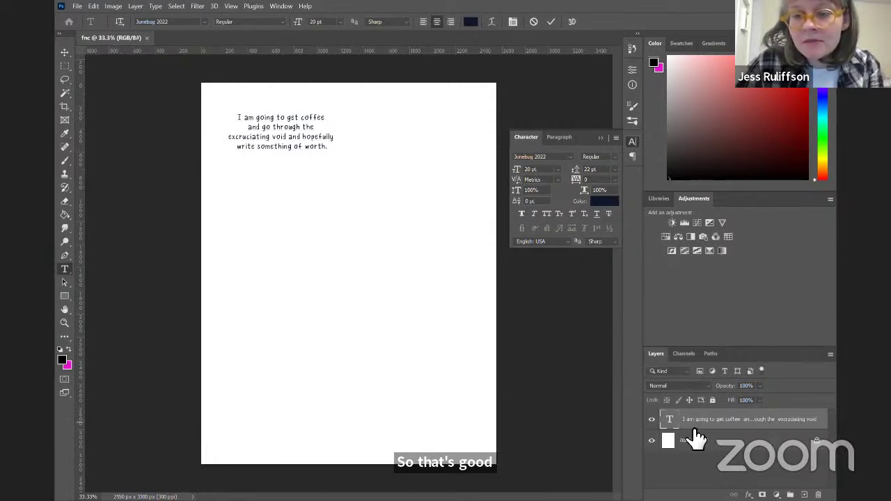
# - Draw a black speech bubble with a tail around the quote on a new layer, using the Brush tool
pyautogui.click(804, 494)
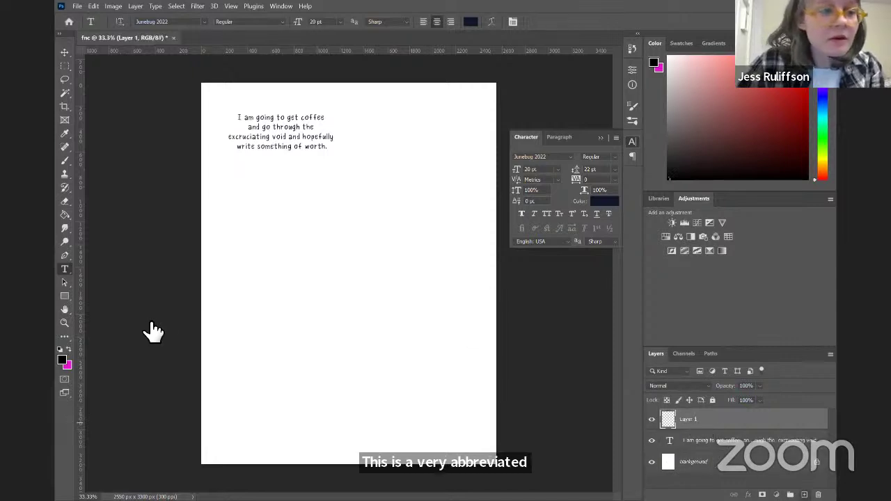
pyautogui.click(64, 161)
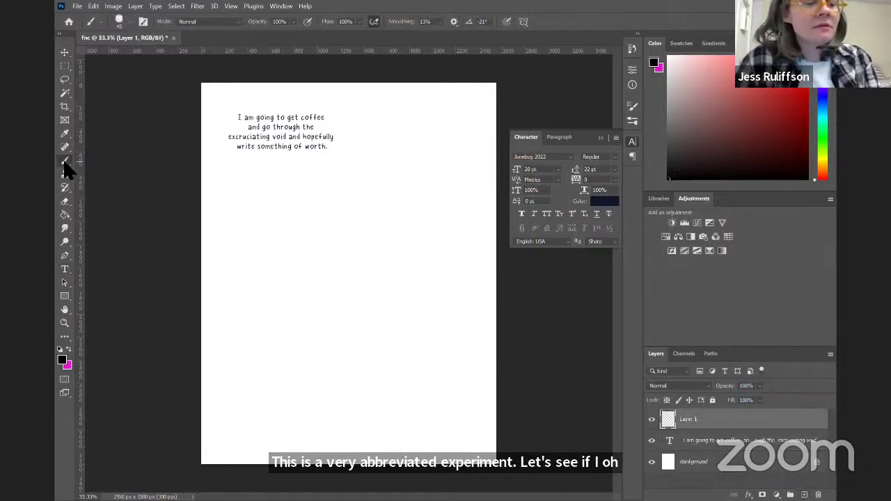
pyautogui.moveTo(341, 115)
pyautogui.mouseDown()
pyautogui.moveTo(295, 99)
pyautogui.moveTo(237, 100)
pyautogui.moveTo(243, 172)
pyautogui.moveTo(288, 174)
pyautogui.mouseUp()
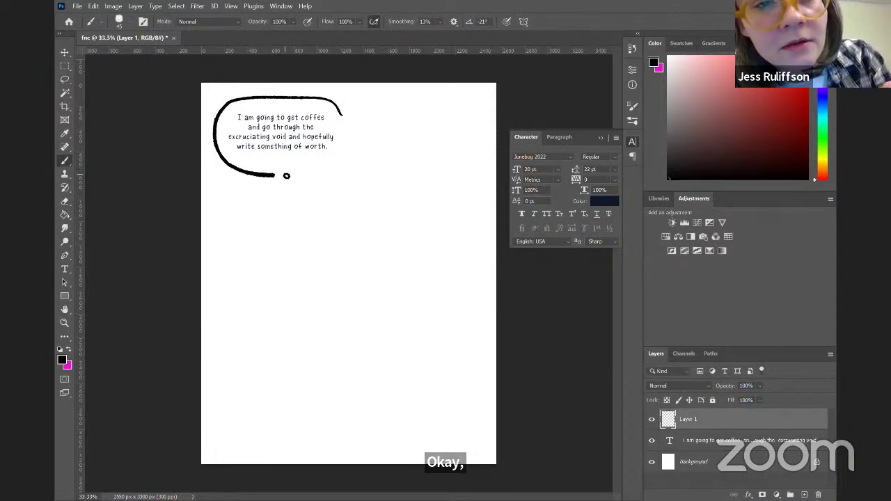
pyautogui.moveTo(343, 121); pyautogui.dragTo(301, 191)
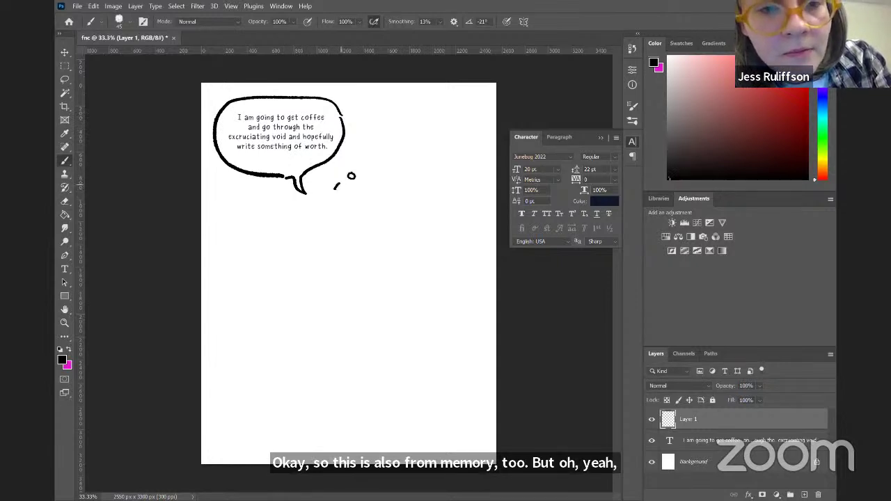
# - Sketch a woman's head below and beside the bubble's tail, with long hair, facial features, an ear, an eyebrow and a small hair ornament
pyautogui.moveTo(351, 176)
pyautogui.mouseDown()
pyautogui.moveTo(383, 202)
pyautogui.moveTo(392, 245)
pyautogui.moveTo(332, 207)
pyautogui.moveTo(330, 228)
pyautogui.mouseUp()
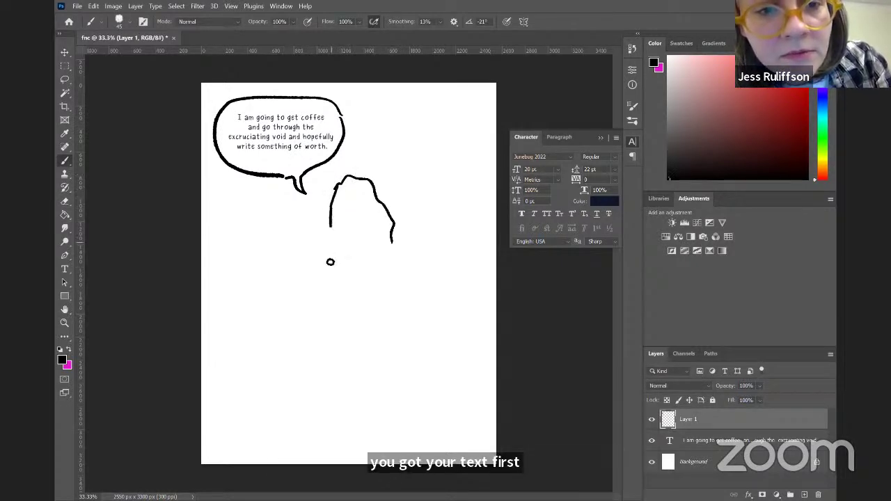
pyautogui.moveTo(330, 262); pyautogui.dragTo(329, 263)
pyautogui.moveTo(373, 208)
pyautogui.mouseDown()
pyautogui.moveTo(360, 231)
pyautogui.moveTo(350, 227)
pyautogui.moveTo(357, 202)
pyautogui.mouseUp()
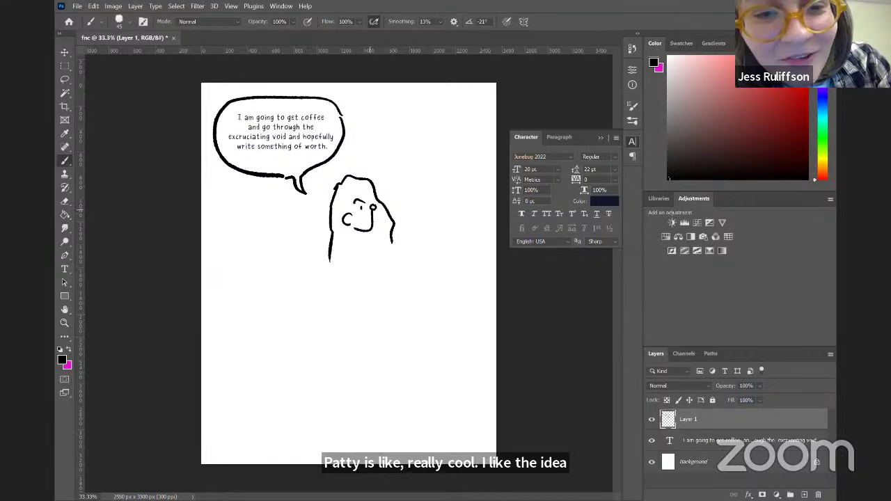
pyautogui.moveTo(369, 219); pyautogui.dragTo(365, 231)
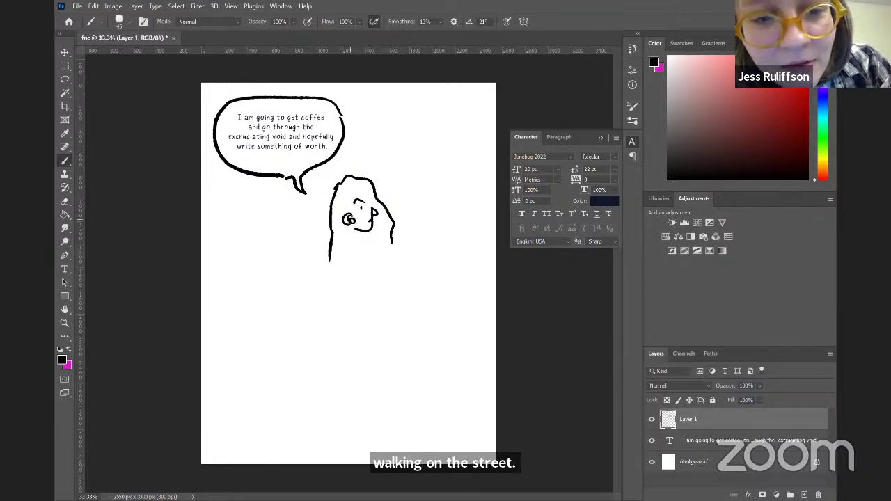
pyautogui.click(347, 188)
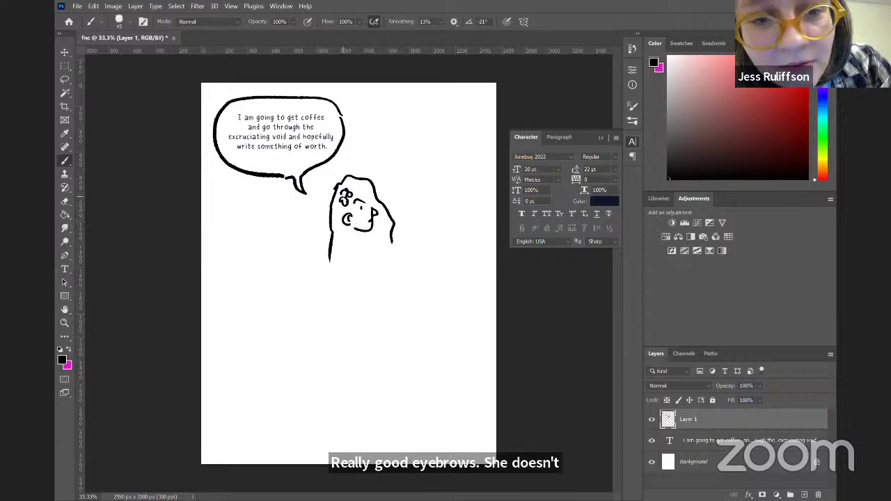
pyautogui.moveTo(346, 202); pyautogui.dragTo(369, 200)
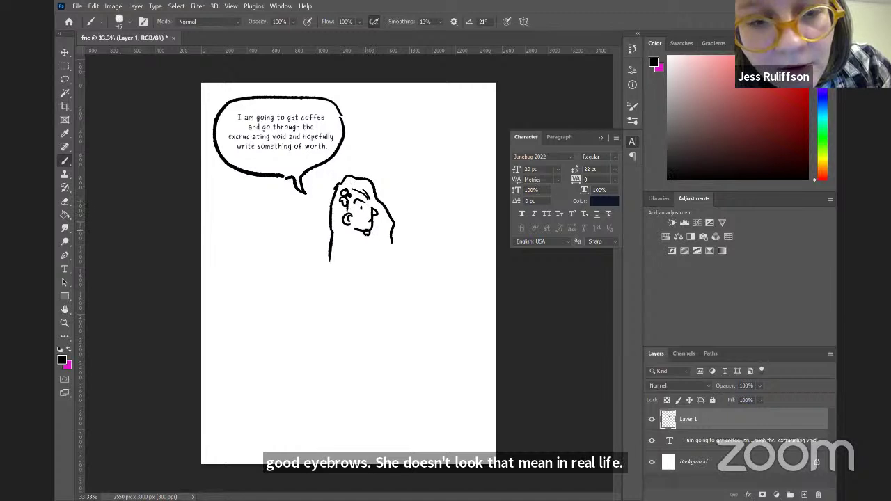
# - Sketch the woman's body below the head as a collared long coat with a pocket, plus two legs in a walking stance
pyautogui.moveTo(360, 250)
pyautogui.mouseDown()
pyautogui.moveTo(350, 235)
pyautogui.moveTo(371, 245)
pyautogui.moveTo(341, 265)
pyautogui.moveTo(361, 287)
pyautogui.moveTo(353, 322)
pyautogui.moveTo(386, 314)
pyautogui.moveTo(387, 363)
pyautogui.moveTo(348, 381)
pyautogui.mouseUp()
pyautogui.moveTo(344, 289)
pyautogui.mouseDown()
pyautogui.moveTo(348, 382)
pyautogui.moveTo(366, 411)
pyautogui.moveTo(364, 438)
pyautogui.mouseUp()
pyautogui.moveTo(372, 381)
pyautogui.mouseDown()
pyautogui.moveTo(372, 439)
pyautogui.moveTo(384, 438)
pyautogui.mouseUp()
pyautogui.moveTo(384, 376)
pyautogui.mouseDown()
pyautogui.moveTo(407, 410)
pyautogui.moveTo(419, 399)
pyautogui.moveTo(408, 417)
pyautogui.moveTo(376, 386)
pyautogui.mouseUp()
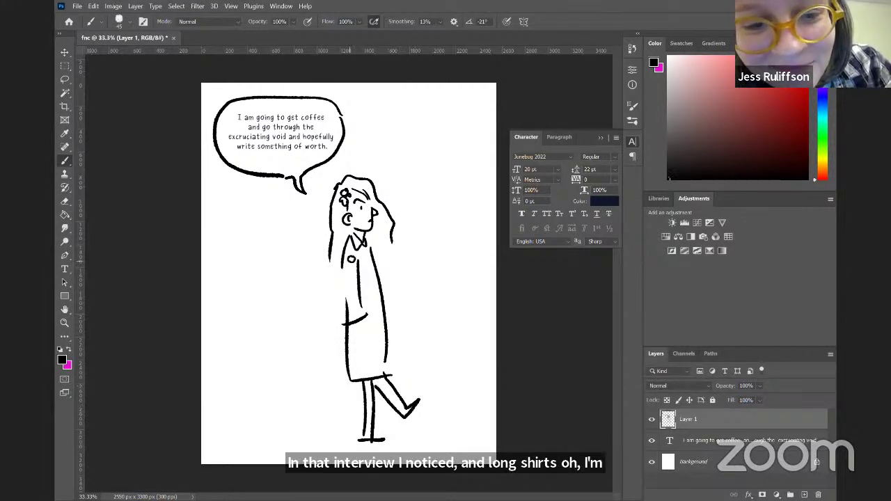
# - Draw one arm holding a coffee cup and the other reaching into the coat pocket, and thicken the coat's back and hem
pyautogui.moveTo(370, 241)
pyautogui.mouseDown()
pyautogui.moveTo(395, 290)
pyautogui.moveTo(409, 293)
pyautogui.moveTo(415, 283)
pyautogui.moveTo(399, 285)
pyautogui.moveTo(413, 271)
pyautogui.mouseUp()
pyautogui.hotkey('ctrl', 'z')
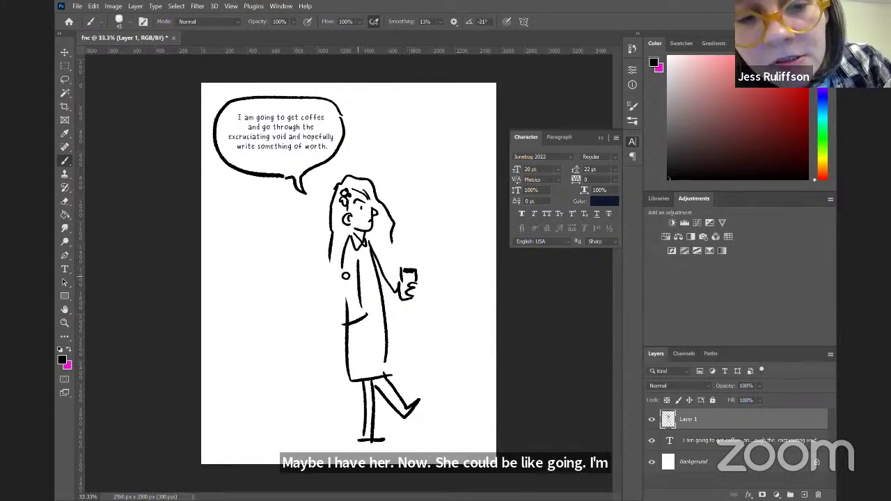
pyautogui.moveTo(341, 262)
pyautogui.mouseDown()
pyautogui.moveTo(327, 299)
pyautogui.moveTo(346, 322)
pyautogui.mouseUp()
pyautogui.moveTo(359, 256); pyautogui.dragTo(362, 315)
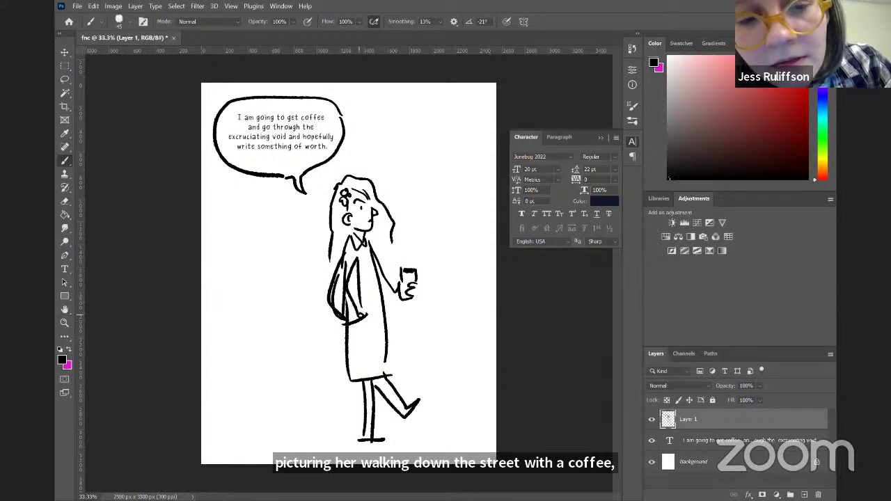
pyautogui.moveTo(354, 273)
pyautogui.mouseDown()
pyautogui.moveTo(358, 303)
pyautogui.moveTo(343, 376)
pyautogui.moveTo(387, 375)
pyautogui.mouseUp()
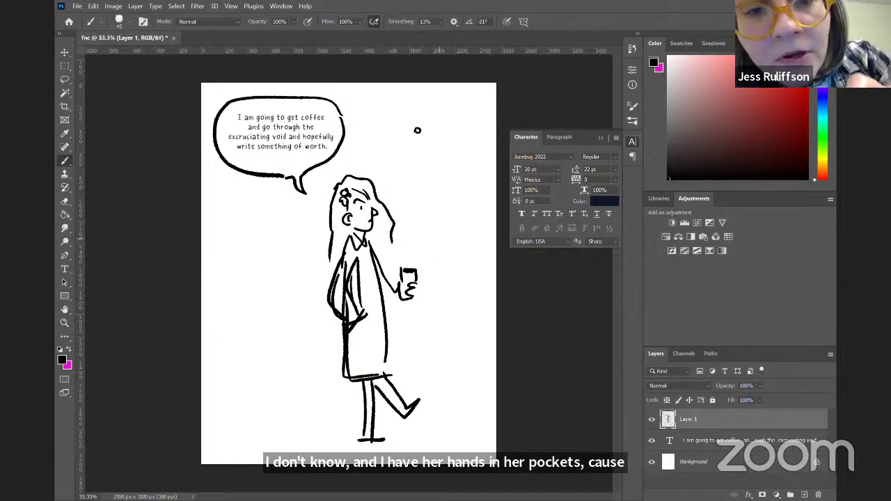
# - Add fuller, wavy hair strokes over the crown and down both sides of the woman's head
pyautogui.moveTo(380, 221); pyautogui.dragTo(386, 249)
pyautogui.moveTo(378, 177)
pyautogui.mouseDown()
pyautogui.moveTo(356, 158)
pyautogui.moveTo(326, 234)
pyautogui.mouseUp()
pyautogui.moveTo(324, 177)
pyautogui.mouseDown()
pyautogui.moveTo(321, 247)
pyautogui.moveTo(314, 245)
pyautogui.moveTo(334, 262)
pyautogui.mouseUp()
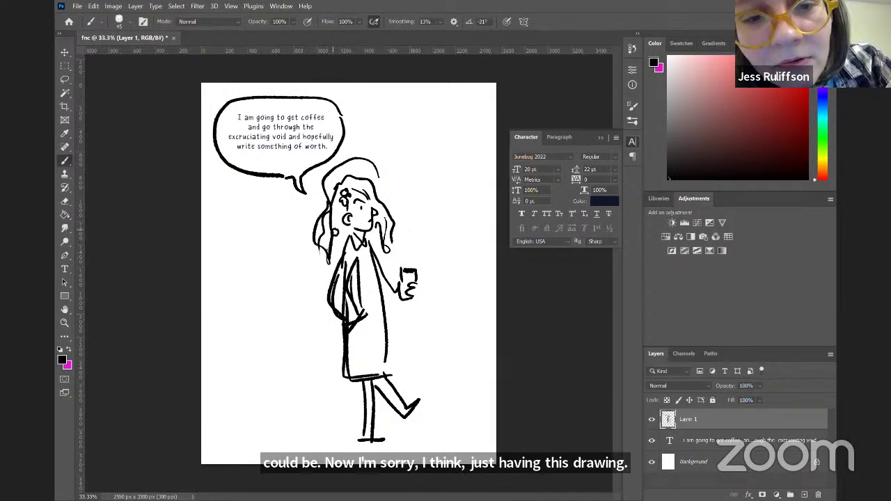
pyautogui.moveTo(343, 205); pyautogui.dragTo(334, 233)
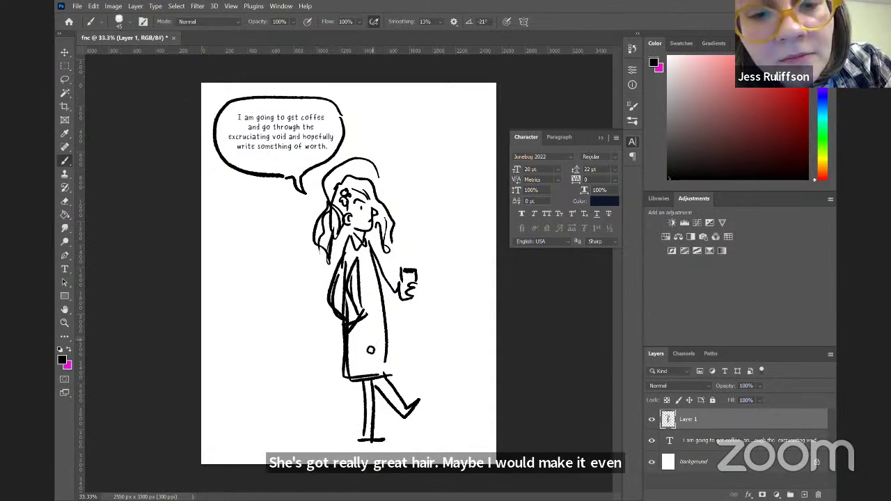
# - Lasso the woman, scale her to 55%, place her directly beneath the speech bubble and deselect
pyautogui.click(65, 79)
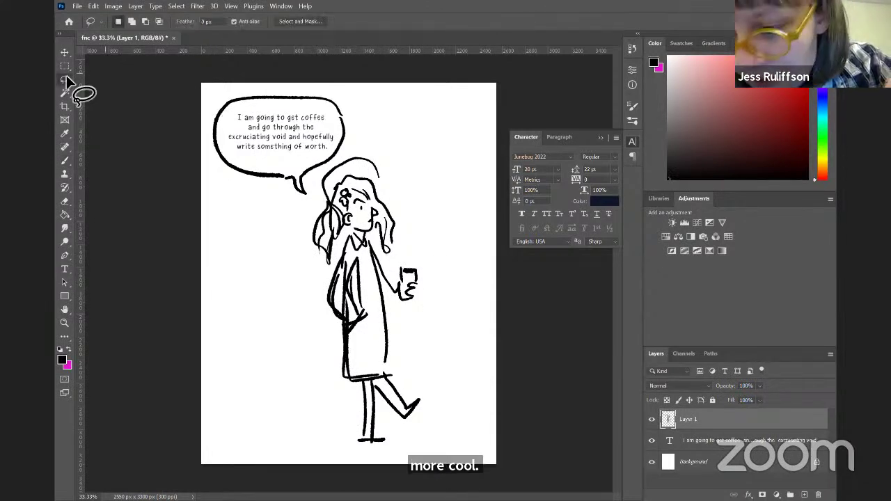
pyautogui.moveTo(359, 148)
pyautogui.mouseDown()
pyautogui.moveTo(393, 180)
pyautogui.moveTo(399, 257)
pyautogui.moveTo(413, 256)
pyautogui.moveTo(421, 278)
pyautogui.moveTo(416, 314)
pyautogui.moveTo(400, 306)
pyautogui.moveTo(403, 369)
pyautogui.moveTo(416, 392)
pyautogui.moveTo(424, 387)
pyautogui.moveTo(420, 416)
pyautogui.moveTo(388, 412)
pyautogui.moveTo(396, 441)
pyautogui.moveTo(370, 446)
pyautogui.moveTo(351, 421)
pyautogui.moveTo(354, 391)
pyautogui.moveTo(329, 370)
pyautogui.moveTo(339, 330)
pyautogui.moveTo(314, 304)
pyautogui.moveTo(325, 274)
pyautogui.moveTo(308, 257)
pyautogui.moveTo(319, 180)
pyautogui.moveTo(368, 160)
pyautogui.mouseUp()
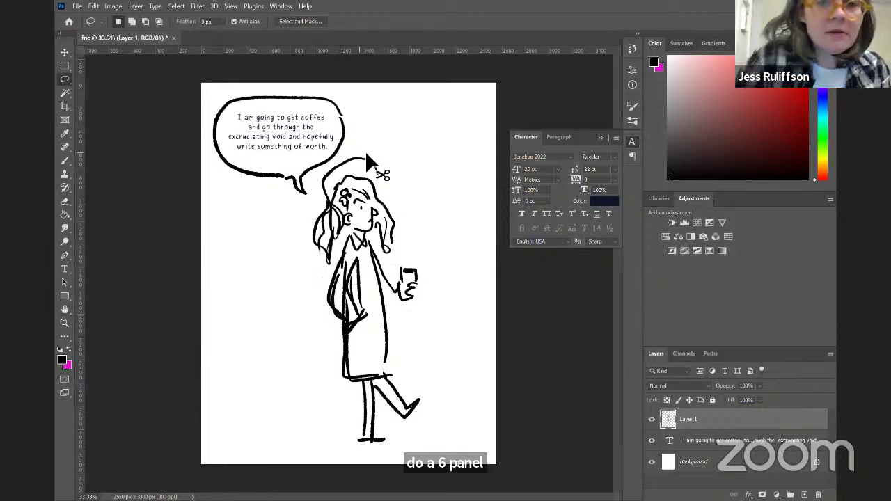
pyautogui.hotkey('ctrl', 't')
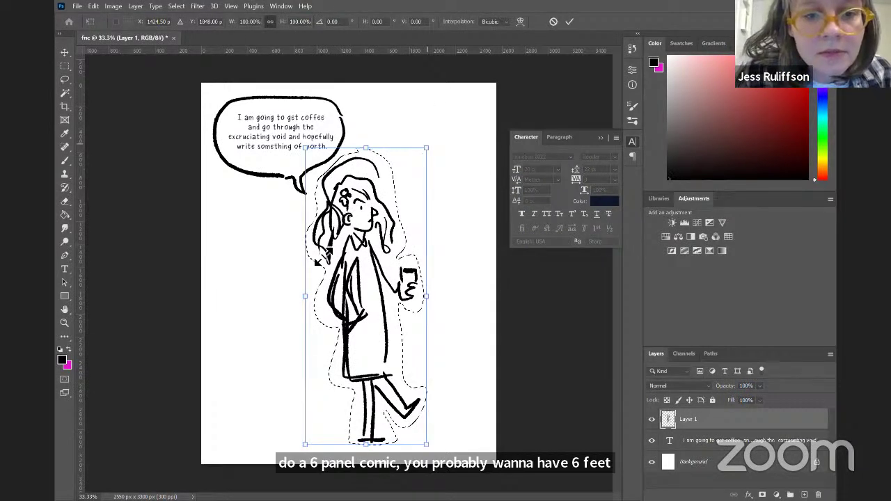
pyautogui.moveTo(324, 256); pyautogui.dragTo(318, 260)
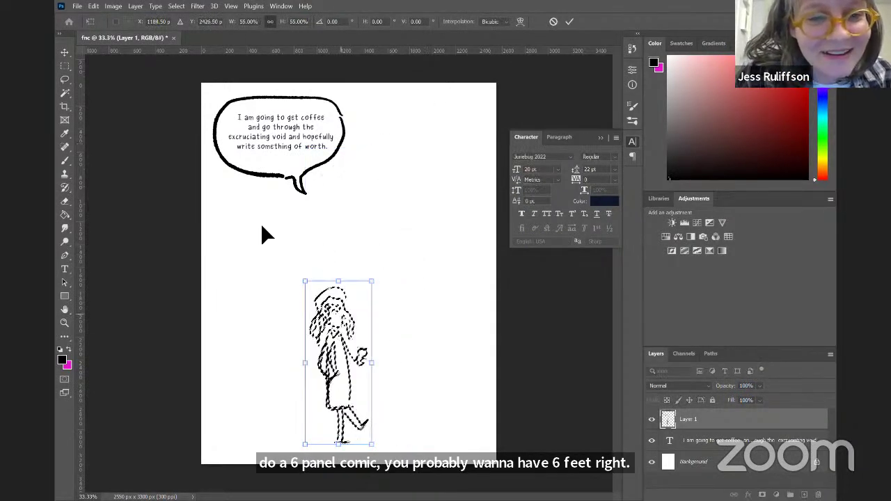
pyautogui.moveTo(340, 313); pyautogui.dragTo(262, 222)
pyautogui.press('Return')
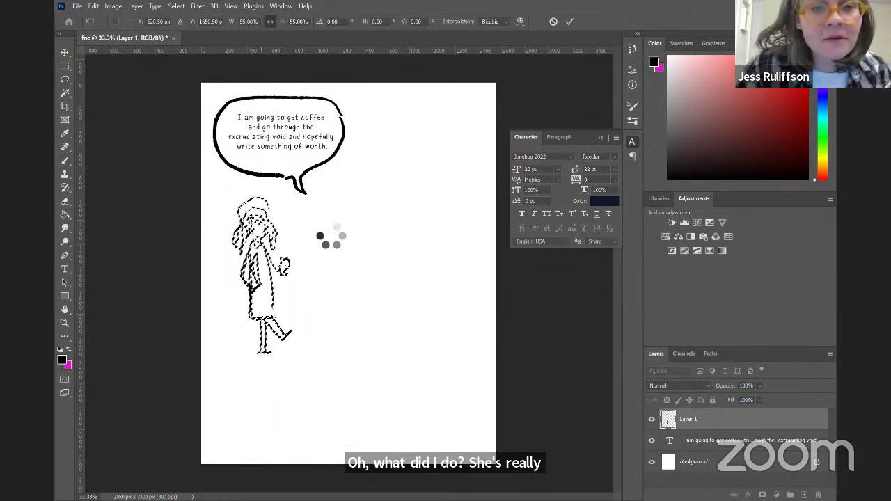
pyautogui.hotkey('ctrl', 'd')
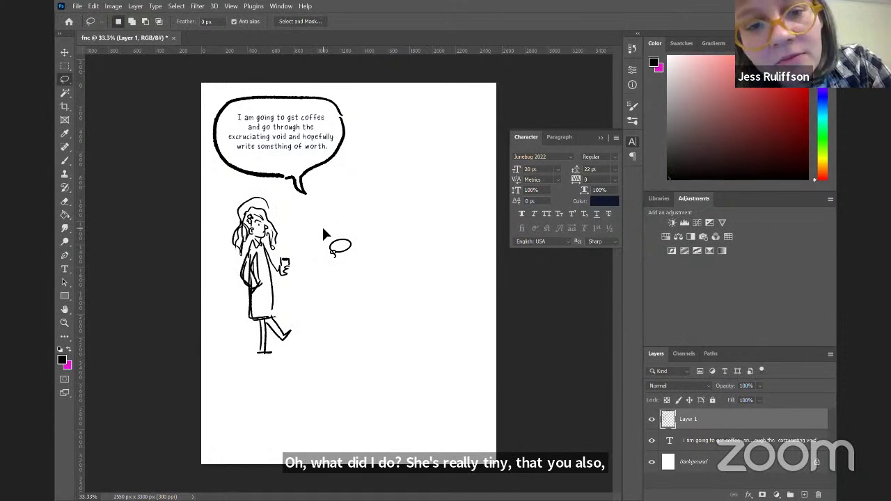
pyautogui.click(322, 233)
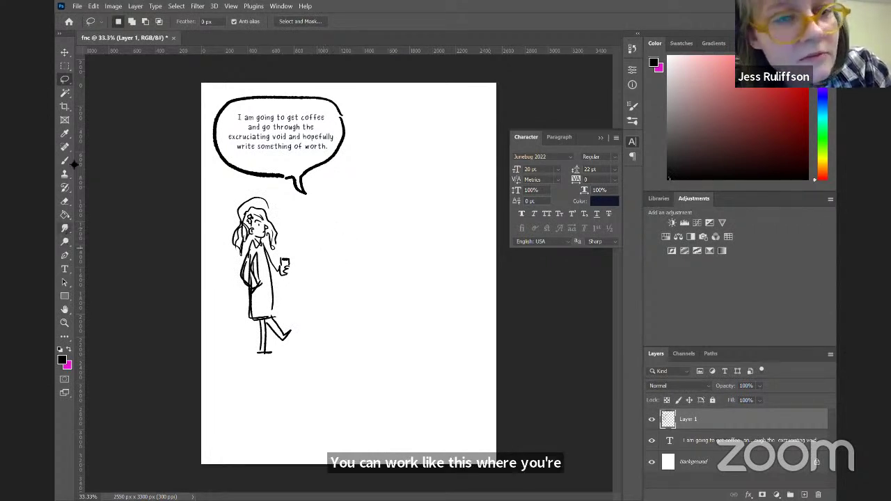
# - Brush a second woman sitting on a chair and writing at a small table, in the page's upper-right area
pyautogui.press('b')
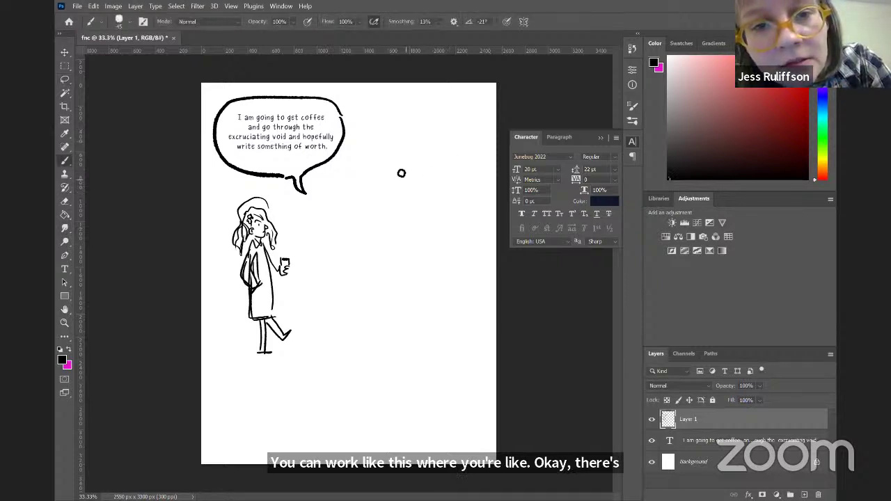
pyautogui.moveTo(410, 151)
pyautogui.mouseDown()
pyautogui.moveTo(412, 182)
pyautogui.moveTo(402, 169)
pyautogui.moveTo(392, 219)
pyautogui.moveTo(419, 213)
pyautogui.moveTo(428, 258)
pyautogui.mouseUp()
pyautogui.moveTo(455, 207)
pyautogui.mouseDown()
pyautogui.moveTo(479, 209)
pyautogui.moveTo(470, 206)
pyautogui.mouseUp()
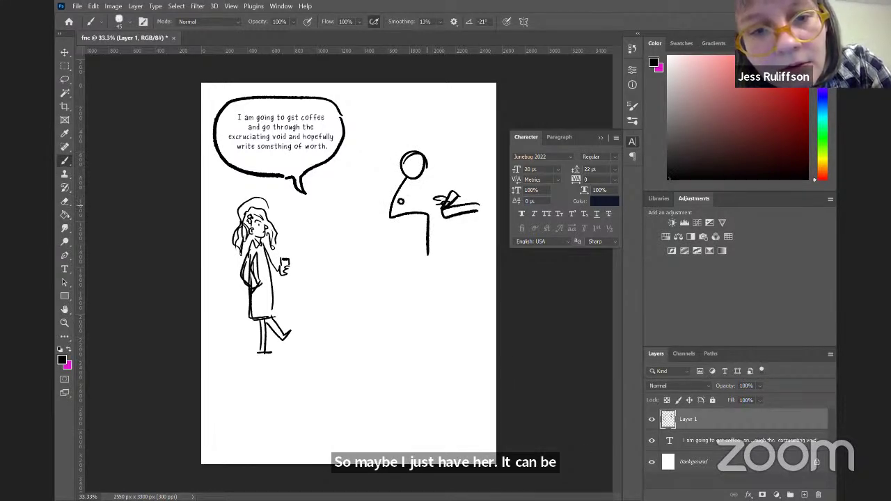
pyautogui.moveTo(400, 202); pyautogui.dragTo(437, 204)
pyautogui.moveTo(425, 146)
pyautogui.mouseDown()
pyautogui.moveTo(399, 149)
pyautogui.moveTo(368, 171)
pyautogui.moveTo(408, 232)
pyautogui.moveTo(405, 265)
pyautogui.mouseUp()
pyautogui.moveTo(391, 233); pyautogui.dragTo(390, 262)
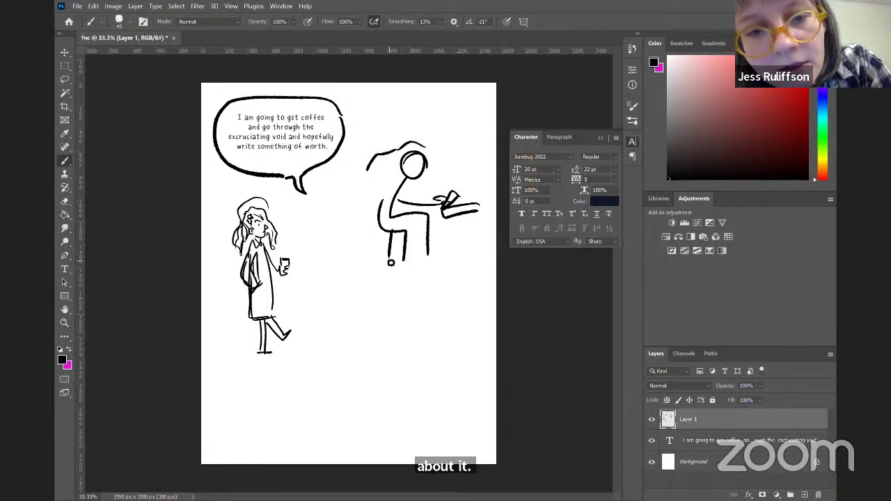
pyautogui.moveTo(452, 211)
pyautogui.mouseDown()
pyautogui.moveTo(445, 267)
pyautogui.moveTo(479, 254)
pyautogui.moveTo(482, 266)
pyautogui.mouseUp()
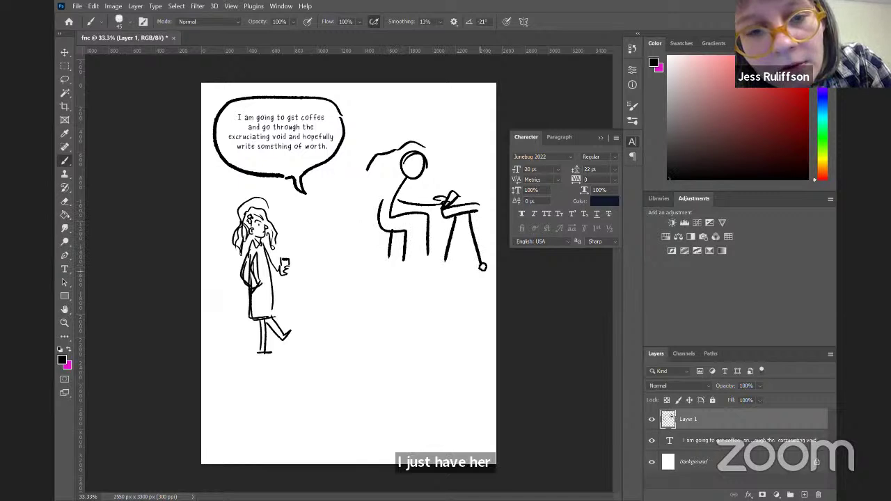
# - Extend the seated woman's wavy hair so it streams out behind her head
pyautogui.moveTo(401, 174); pyautogui.dragTo(349, 170)
pyautogui.moveTo(410, 143); pyautogui.dragTo(360, 149)
pyautogui.moveTo(387, 212); pyautogui.dragTo(387, 228)
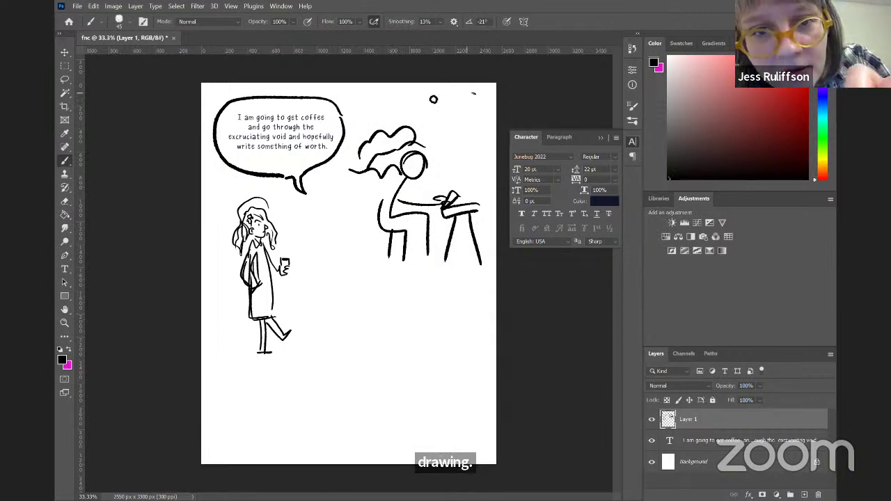
# - Draw a four-pane window behind the seated woman and a small caption box with text lines between it and the speech bubble
pyautogui.moveTo(476, 94); pyautogui.dragTo(405, 92)
pyautogui.moveTo(479, 99); pyautogui.dragTo(480, 139)
pyautogui.moveTo(405, 92); pyautogui.dragTo(406, 120)
pyautogui.moveTo(481, 136)
pyautogui.mouseDown()
pyautogui.moveTo(479, 185)
pyautogui.moveTo(428, 184)
pyautogui.mouseUp()
pyautogui.moveTo(443, 101); pyautogui.dragTo(443, 111)
pyautogui.moveTo(445, 153); pyautogui.dragTo(443, 182)
pyautogui.moveTo(479, 143)
pyautogui.mouseDown()
pyautogui.moveTo(426, 138)
pyautogui.moveTo(365, 94)
pyautogui.moveTo(348, 94)
pyautogui.mouseUp()
pyautogui.moveTo(401, 125); pyautogui.dragTo(349, 127)
pyautogui.moveTo(390, 101)
pyautogui.mouseDown()
pyautogui.moveTo(355, 104)
pyautogui.moveTo(357, 121)
pyautogui.mouseUp()
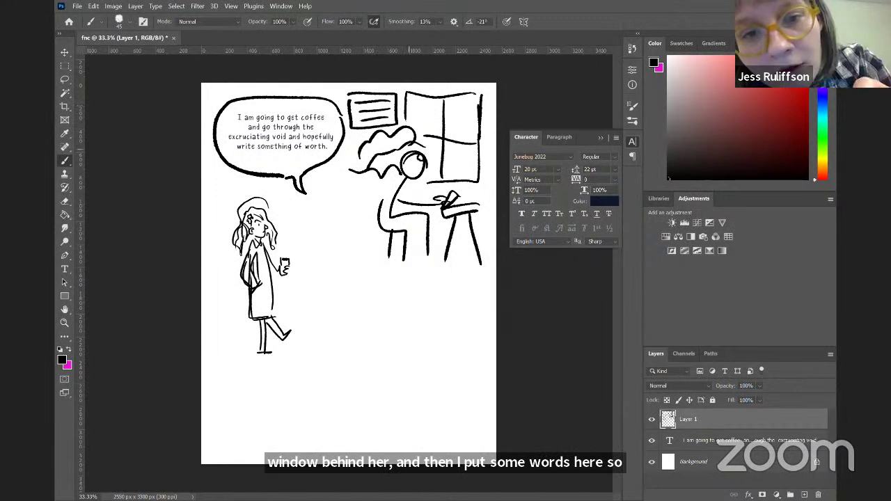
# - Add facial features and an ear to the seated woman, reinforce her back, and draw her feet
pyautogui.click(411, 163)
pyautogui.click(416, 162)
pyautogui.moveTo(411, 169)
pyautogui.mouseDown()
pyautogui.moveTo(402, 168)
pyautogui.moveTo(418, 217)
pyautogui.moveTo(432, 215)
pyautogui.mouseUp()
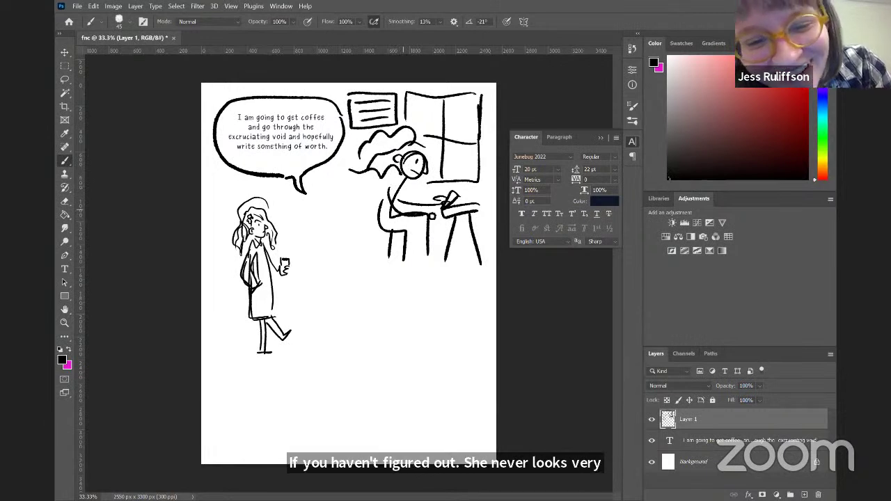
pyautogui.moveTo(447, 270); pyautogui.dragTo(409, 270)
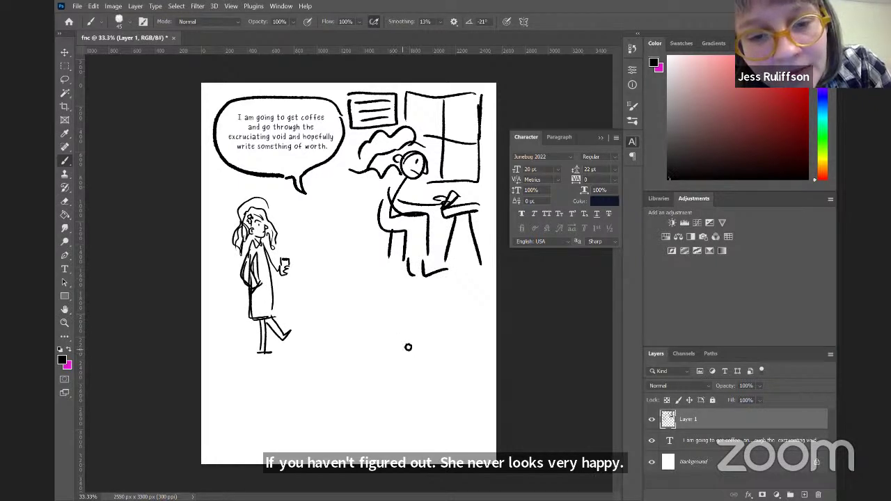
# - Draw a large labelled mug of dark coffee near the page bottom, with steam rising into a cloud border around the seated woman
pyautogui.moveTo(450, 356)
pyautogui.mouseDown()
pyautogui.moveTo(389, 371)
pyautogui.moveTo(452, 363)
pyautogui.moveTo(445, 400)
pyautogui.moveTo(427, 418)
pyautogui.moveTo(394, 407)
pyautogui.moveTo(388, 381)
pyautogui.mouseUp()
pyautogui.moveTo(369, 391)
pyautogui.mouseDown()
pyautogui.moveTo(387, 391)
pyautogui.moveTo(377, 377)
pyautogui.mouseUp()
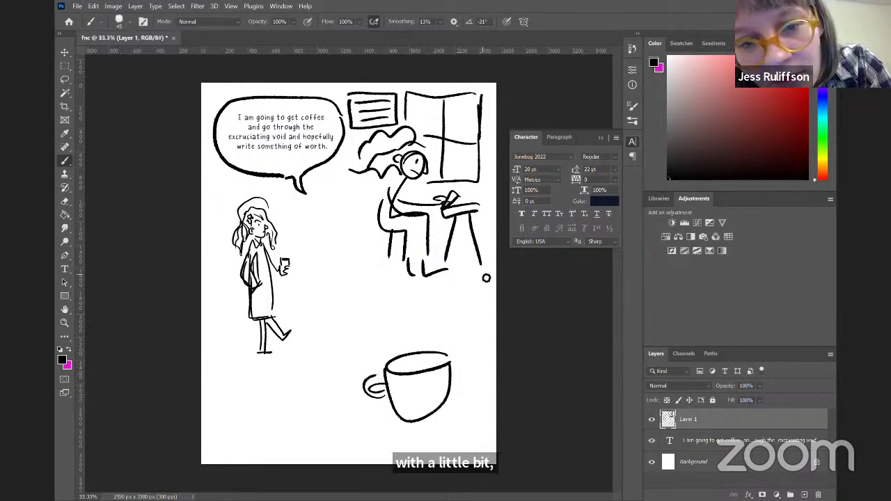
pyautogui.moveTo(485, 274)
pyautogui.mouseDown()
pyautogui.moveTo(428, 300)
pyautogui.moveTo(425, 315)
pyautogui.moveTo(437, 324)
pyautogui.moveTo(428, 372)
pyautogui.moveTo(416, 311)
pyautogui.moveTo(381, 272)
pyautogui.mouseUp()
pyautogui.moveTo(355, 243)
pyautogui.mouseDown()
pyautogui.moveTo(334, 182)
pyautogui.moveTo(343, 162)
pyautogui.mouseUp()
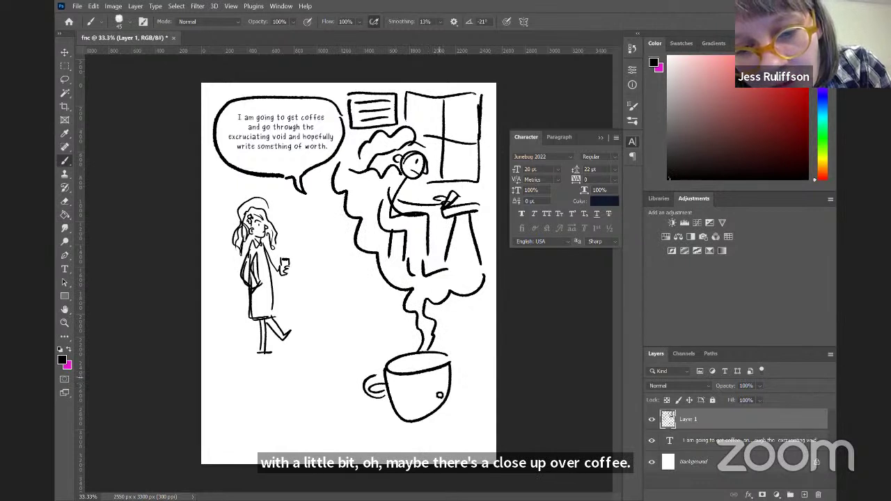
pyautogui.moveTo(441, 394)
pyautogui.mouseDown()
pyautogui.moveTo(404, 378)
pyautogui.moveTo(407, 407)
pyautogui.moveTo(444, 392)
pyautogui.moveTo(407, 400)
pyautogui.moveTo(407, 388)
pyautogui.moveTo(430, 391)
pyautogui.mouseUp()
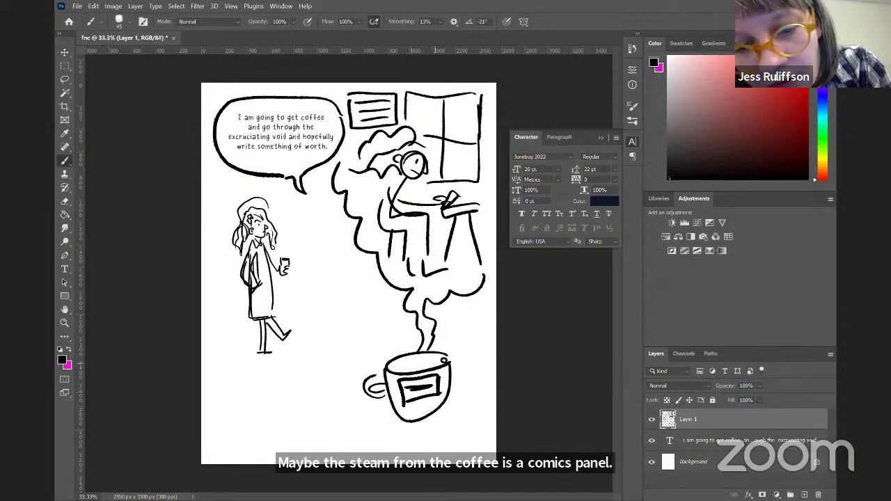
pyautogui.moveTo(443, 360); pyautogui.dragTo(399, 370)
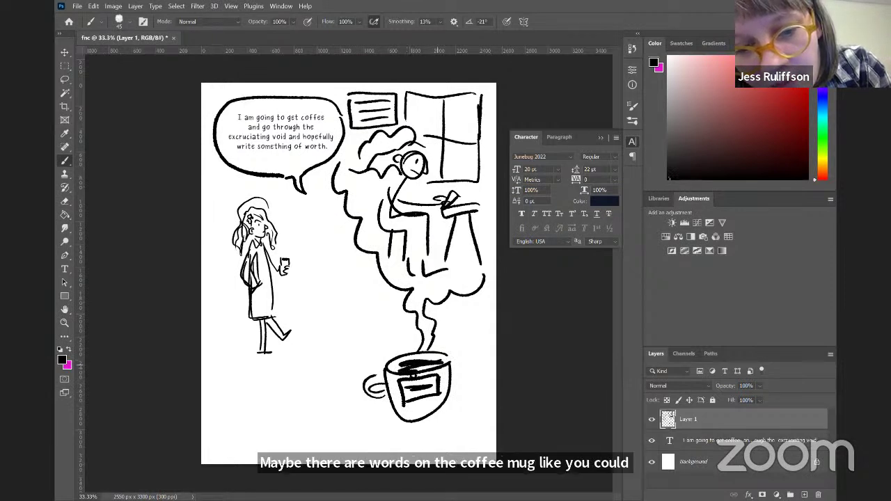
# - Draw a jagged lightning bolt on each side of the steam cloud's underside
pyautogui.moveTo(368, 256)
pyautogui.mouseDown()
pyautogui.moveTo(355, 266)
pyautogui.moveTo(349, 293)
pyautogui.mouseUp()
pyautogui.moveTo(371, 256); pyautogui.dragTo(346, 311)
pyautogui.moveTo(469, 269)
pyautogui.mouseDown()
pyautogui.moveTo(457, 336)
pyautogui.moveTo(478, 303)
pyautogui.moveTo(474, 266)
pyautogui.mouseUp()
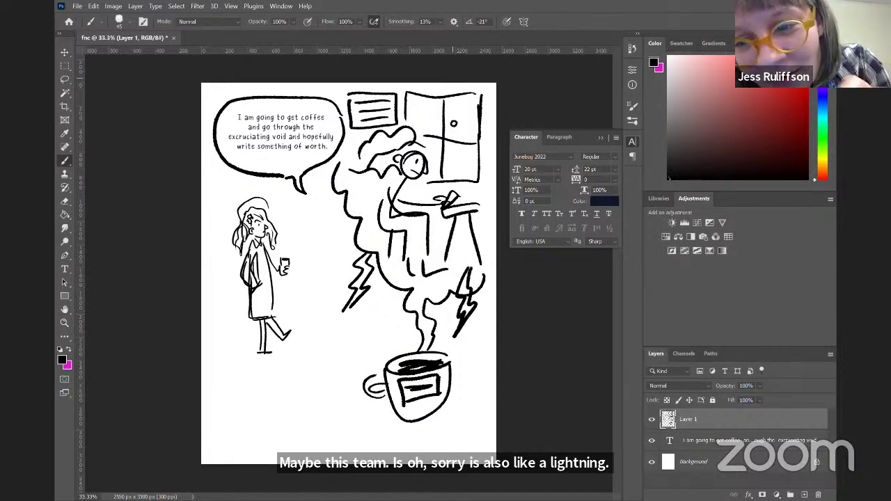
# - Draw curtains down both sides of the window and a small pigeon sitting in its lower pane
pyautogui.moveTo(473, 96); pyautogui.dragTo(480, 185)
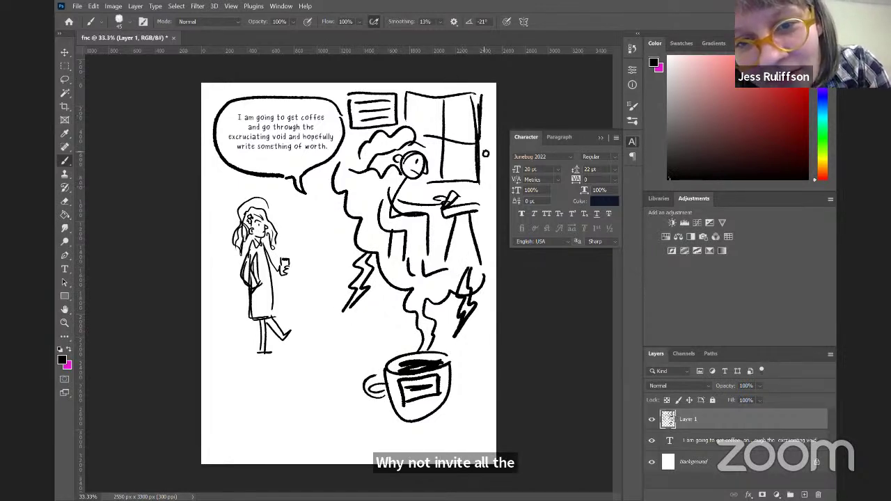
pyautogui.moveTo(486, 153); pyautogui.dragTo(493, 200)
pyautogui.moveTo(463, 103)
pyautogui.mouseDown()
pyautogui.moveTo(470, 156)
pyautogui.moveTo(494, 222)
pyautogui.mouseUp()
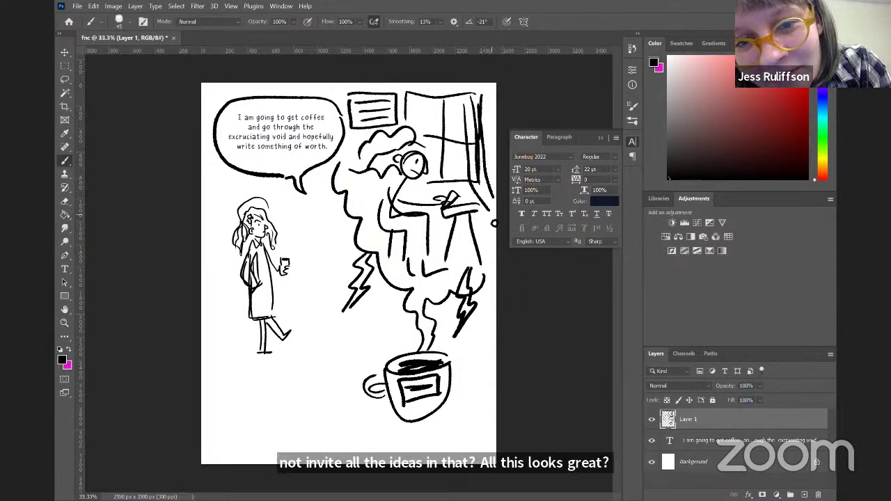
pyautogui.moveTo(418, 96)
pyautogui.mouseDown()
pyautogui.moveTo(420, 135)
pyautogui.moveTo(468, 154)
pyautogui.moveTo(449, 168)
pyautogui.moveTo(466, 180)
pyautogui.moveTo(475, 171)
pyautogui.moveTo(453, 187)
pyautogui.mouseUp()
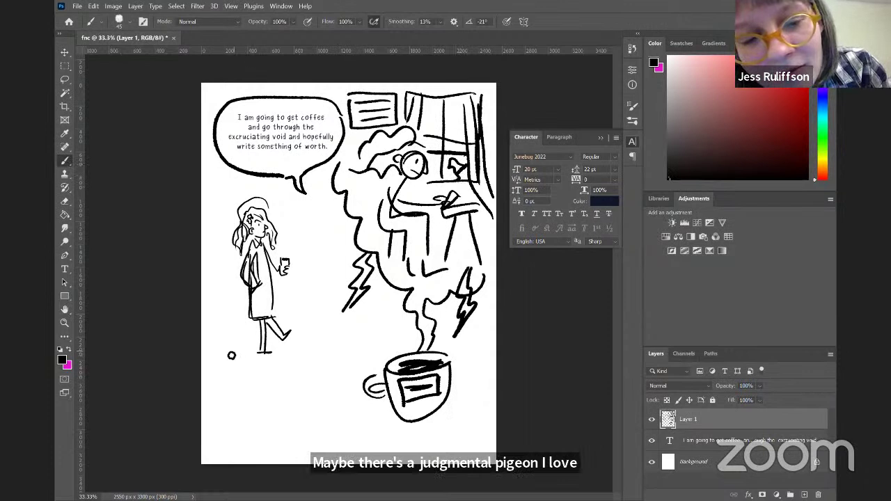
# - Sketch three small pigeons on the ground around the walking woman's feet
pyautogui.moveTo(231, 362)
pyautogui.mouseDown()
pyautogui.moveTo(248, 360)
pyautogui.moveTo(223, 378)
pyautogui.moveTo(234, 362)
pyautogui.moveTo(224, 385)
pyautogui.mouseUp()
pyautogui.moveTo(233, 378); pyautogui.dragTo(230, 386)
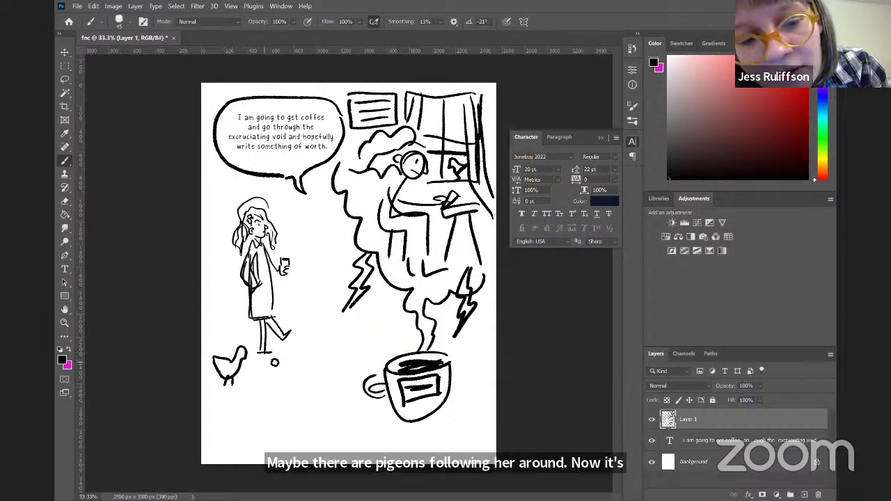
pyautogui.moveTo(273, 364)
pyautogui.mouseDown()
pyautogui.moveTo(249, 373)
pyautogui.moveTo(253, 381)
pyautogui.moveTo(275, 364)
pyautogui.mouseUp()
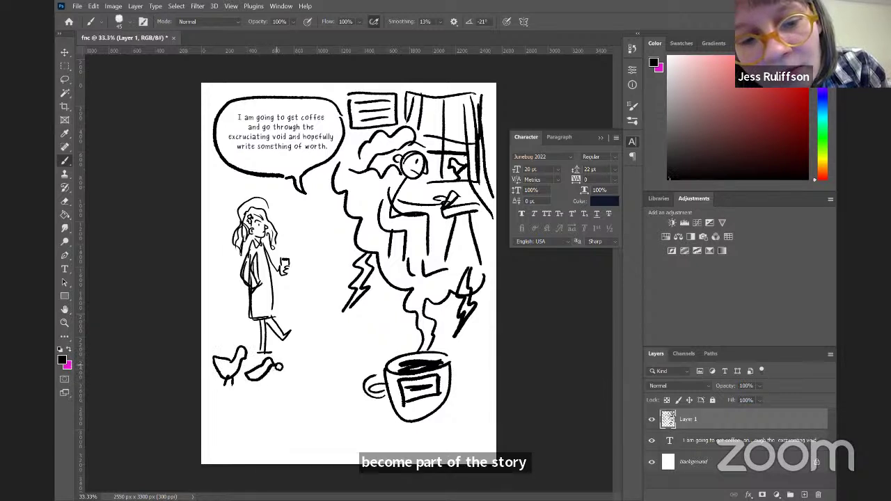
pyautogui.moveTo(232, 324)
pyautogui.mouseDown()
pyautogui.moveTo(212, 345)
pyautogui.moveTo(224, 343)
pyautogui.moveTo(234, 320)
pyautogui.moveTo(218, 354)
pyautogui.moveTo(271, 361)
pyautogui.moveTo(266, 389)
pyautogui.mouseUp()
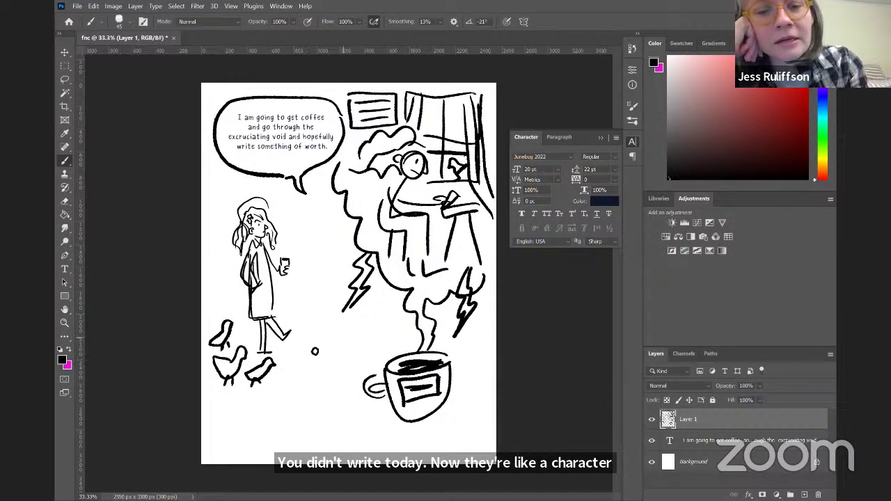
# - Draw four panel frames: bottom-left under the pigeons, left of the mug, tilted beside the walking woman, and right of the mug
pyautogui.moveTo(282, 394)
pyautogui.mouseDown()
pyautogui.moveTo(286, 451)
pyautogui.moveTo(282, 393)
pyautogui.moveTo(224, 394)
pyautogui.moveTo(222, 454)
pyautogui.moveTo(283, 452)
pyautogui.mouseUp()
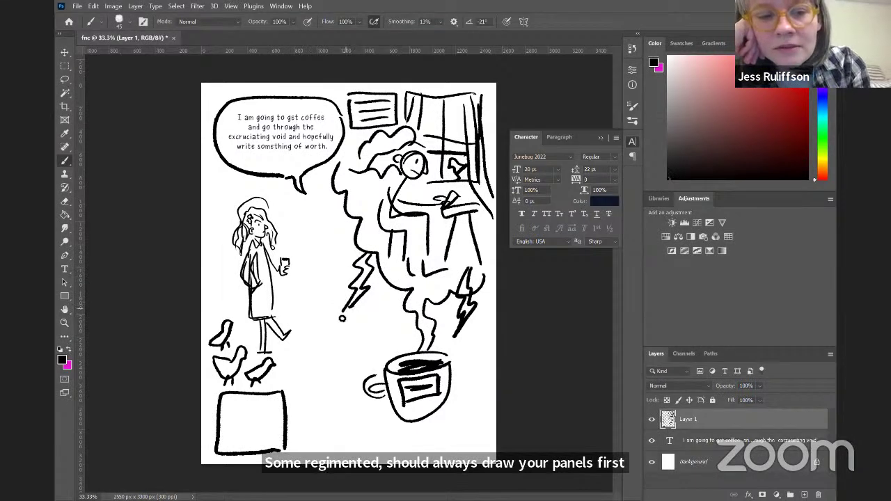
pyautogui.moveTo(359, 288); pyautogui.dragTo(342, 312)
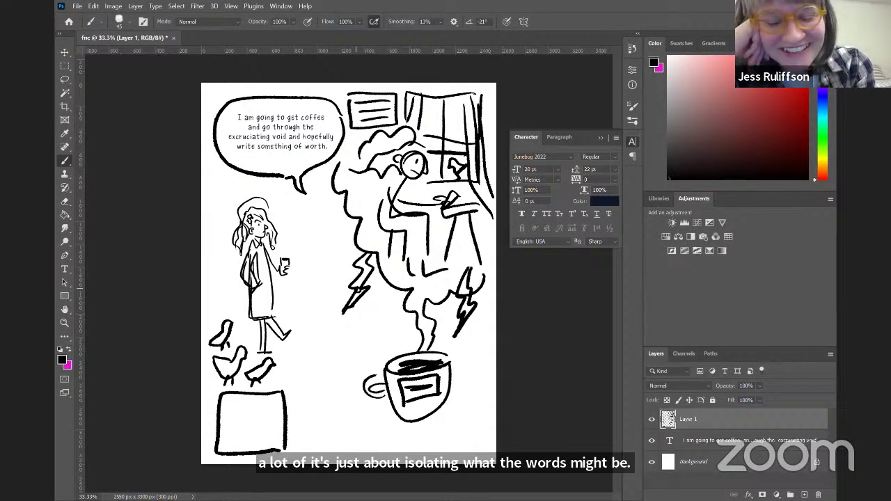
pyautogui.moveTo(351, 333)
pyautogui.mouseDown()
pyautogui.moveTo(301, 341)
pyautogui.moveTo(308, 397)
pyautogui.moveTo(355, 355)
pyautogui.moveTo(356, 385)
pyautogui.moveTo(300, 392)
pyautogui.mouseUp()
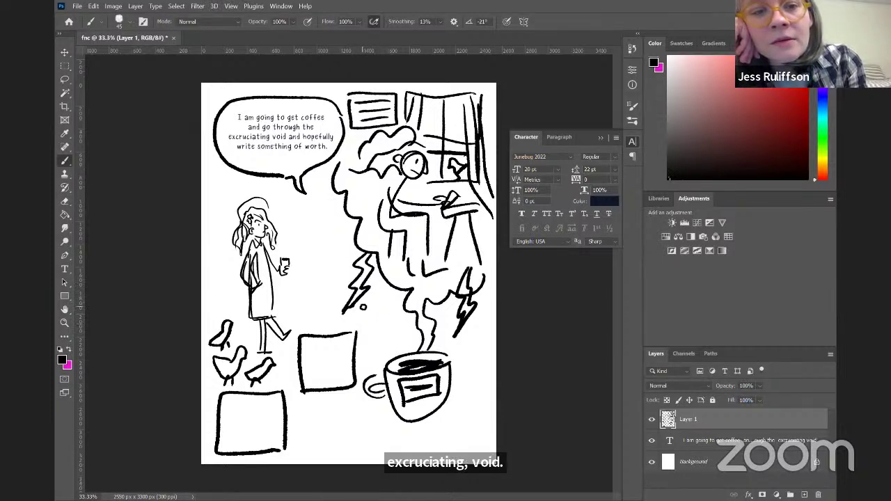
pyautogui.moveTo(298, 236)
pyautogui.mouseDown()
pyautogui.moveTo(331, 220)
pyautogui.moveTo(341, 266)
pyautogui.moveTo(317, 285)
pyautogui.moveTo(297, 235)
pyautogui.mouseUp()
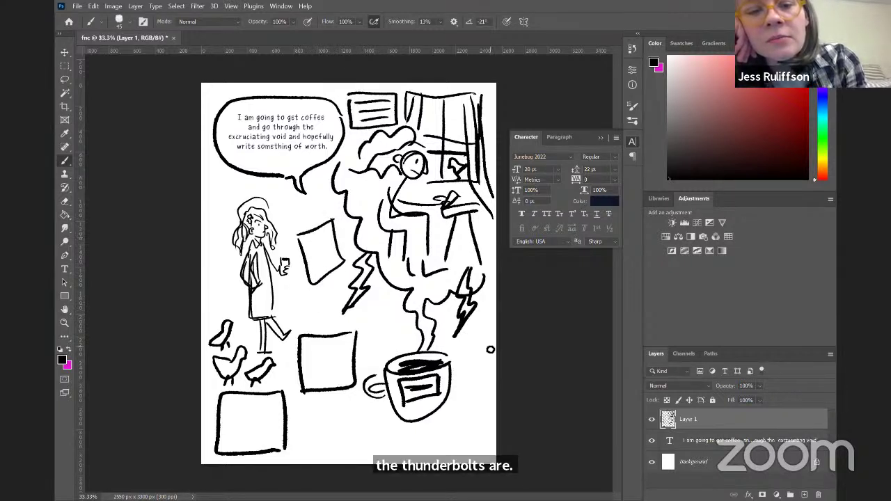
pyautogui.moveTo(468, 356)
pyautogui.mouseDown()
pyautogui.moveTo(465, 409)
pyautogui.moveTo(487, 409)
pyautogui.moveTo(493, 353)
pyautogui.mouseUp()
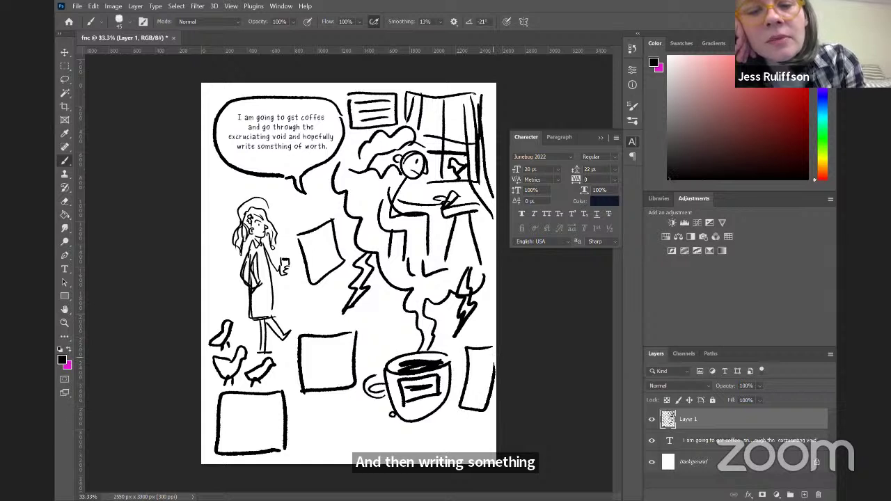
# - Draw two slanted sheets beneath the mug and add text lines inside the square panel to the mug's left
pyautogui.moveTo(362, 413); pyautogui.dragTo(326, 448)
pyautogui.moveTo(399, 423)
pyautogui.mouseDown()
pyautogui.moveTo(373, 454)
pyautogui.moveTo(333, 452)
pyautogui.mouseUp()
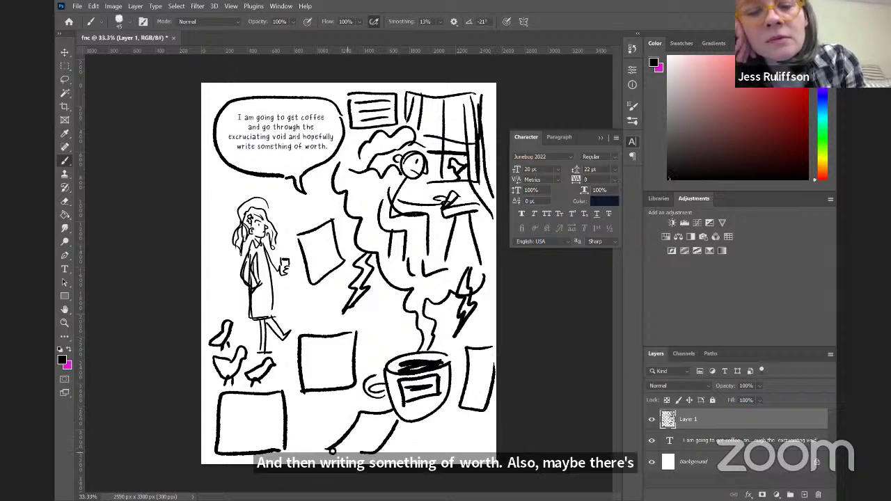
pyautogui.moveTo(450, 421)
pyautogui.mouseDown()
pyautogui.moveTo(437, 454)
pyautogui.moveTo(451, 426)
pyautogui.moveTo(420, 432)
pyautogui.moveTo(381, 471)
pyautogui.mouseUp()
pyautogui.moveTo(315, 352); pyautogui.dragTo(339, 346)
pyautogui.moveTo(313, 358)
pyautogui.mouseDown()
pyautogui.moveTo(337, 353)
pyautogui.moveTo(340, 363)
pyautogui.mouseUp()
# - Draw a woman's head in profile with hair in the bottom-left panel, plus a rounded shape overlapping the panel's upper-right corner
pyautogui.moveTo(234, 445)
pyautogui.mouseDown()
pyautogui.moveTo(239, 408)
pyautogui.moveTo(260, 408)
pyautogui.moveTo(257, 447)
pyautogui.mouseUp()
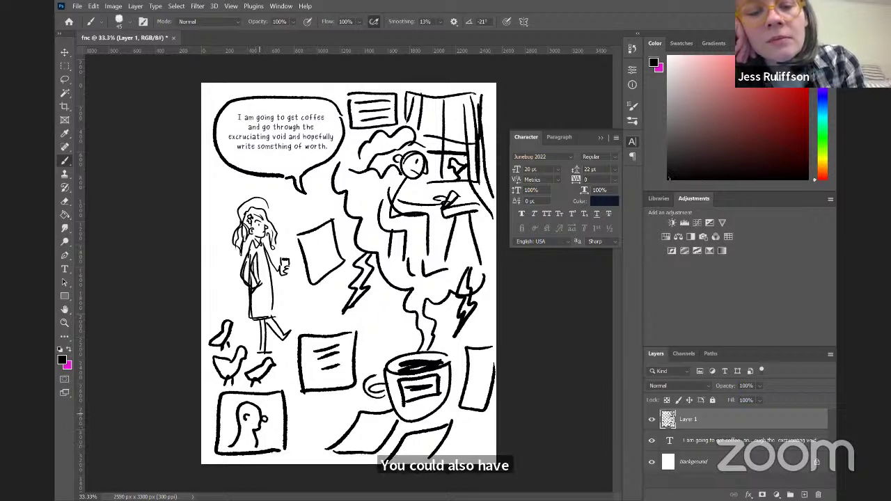
pyautogui.moveTo(245, 400)
pyautogui.mouseDown()
pyautogui.moveTo(234, 424)
pyautogui.moveTo(248, 412)
pyautogui.moveTo(252, 423)
pyautogui.moveTo(239, 443)
pyautogui.moveTo(232, 435)
pyautogui.mouseUp()
pyautogui.moveTo(268, 396)
pyautogui.mouseDown()
pyautogui.moveTo(283, 415)
pyautogui.moveTo(275, 428)
pyautogui.moveTo(304, 411)
pyautogui.moveTo(284, 384)
pyautogui.mouseUp()
pyautogui.moveTo(287, 400); pyautogui.dragTo(299, 402)
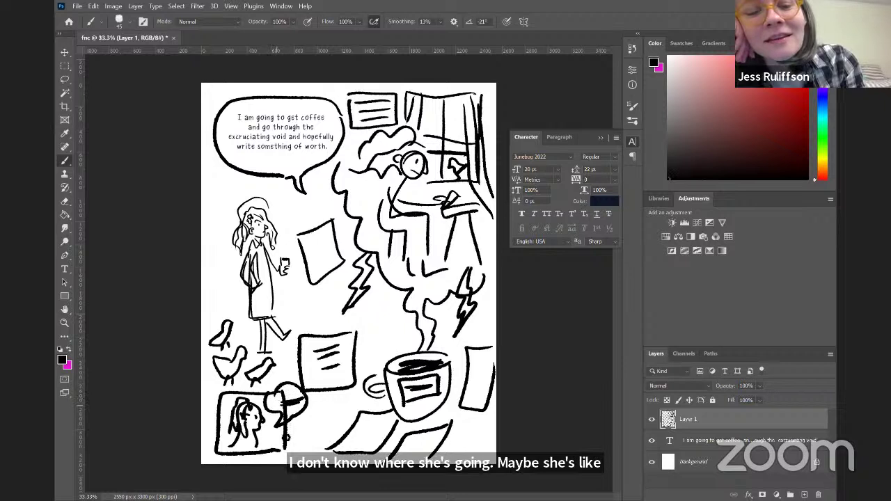